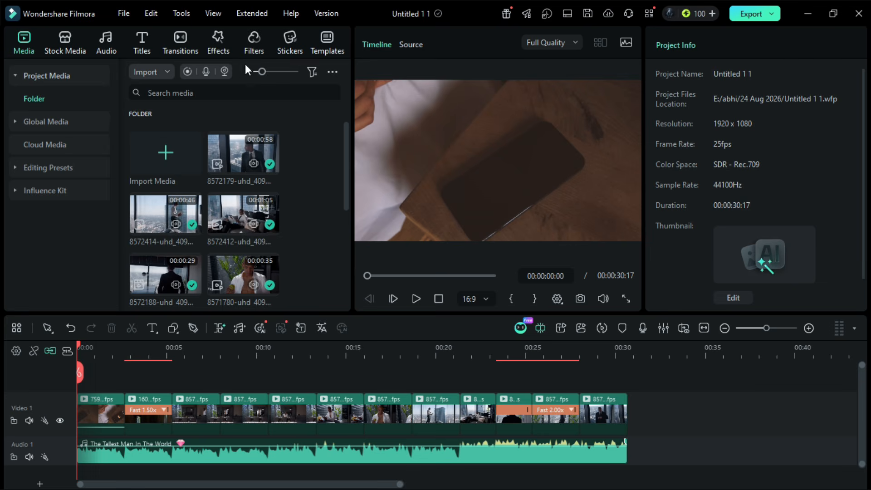
# - Browse the SFX Transitions category and place Film Roll Transition 01 on the cut between the first and second video clips
pyautogui.click(180, 36)
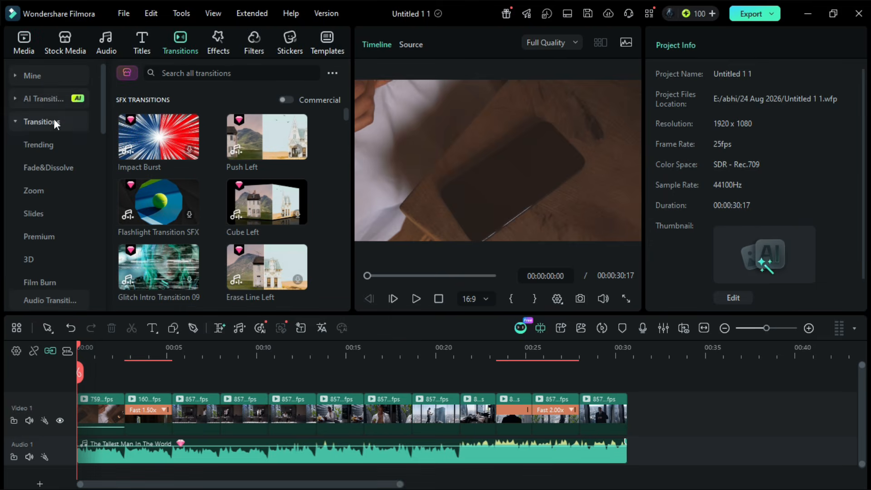
pyautogui.scroll(-5, 48, 176)
pyautogui.scroll(1, 329, 197)
pyautogui.scroll(-1, 328, 197)
pyautogui.scroll(-3, 330, 202)
pyautogui.scroll(-5, 330, 203)
pyautogui.scroll(-1, 329, 202)
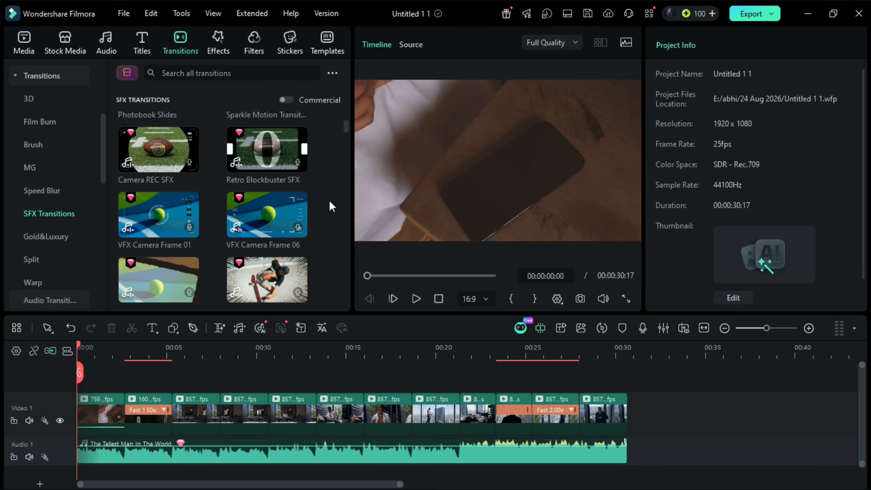
pyautogui.scroll(-2, 330, 203)
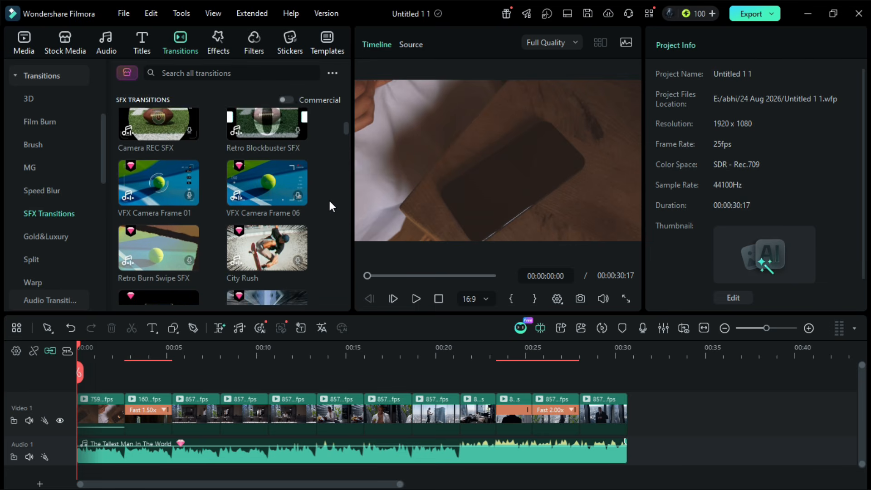
pyautogui.scroll(-3, 330, 203)
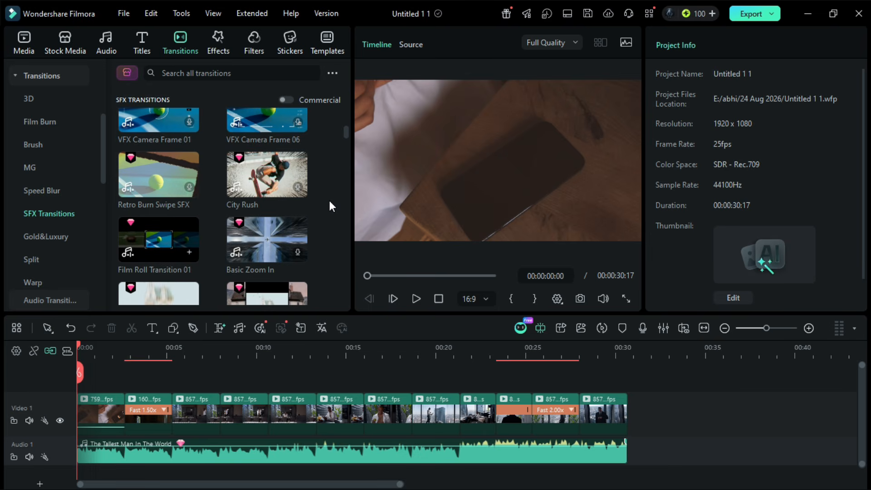
pyautogui.click(158, 242)
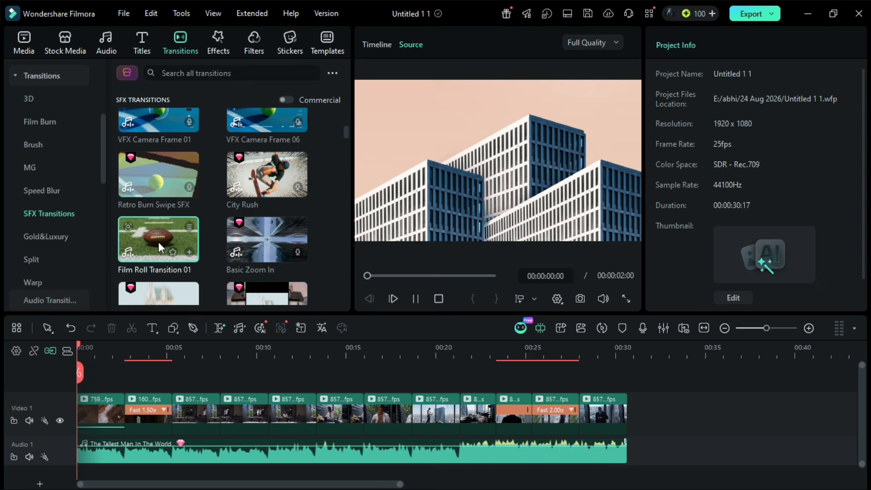
pyautogui.moveTo(158, 241); pyautogui.dragTo(119, 408)
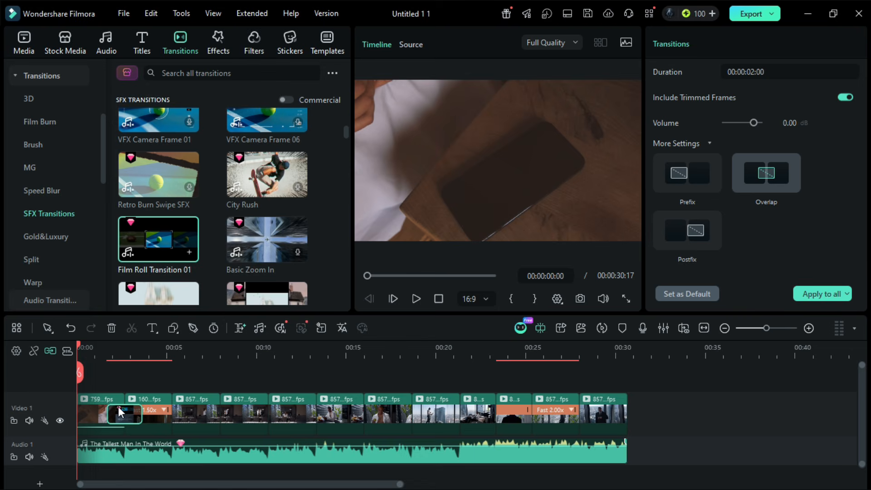
# - Add the Fast Wipe SFX transition between the second and third clips and Glitch SFX 03 between the third and fourth
pyautogui.scroll(-5, 334, 192)
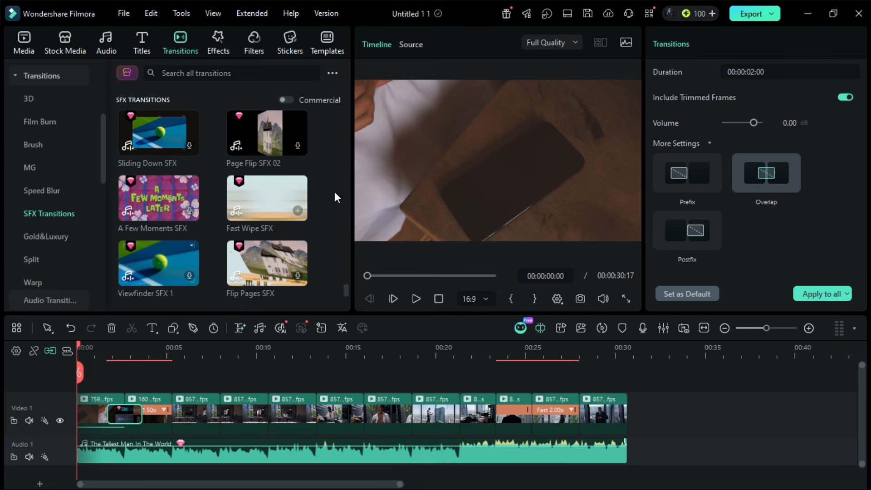
pyautogui.moveTo(270, 196)
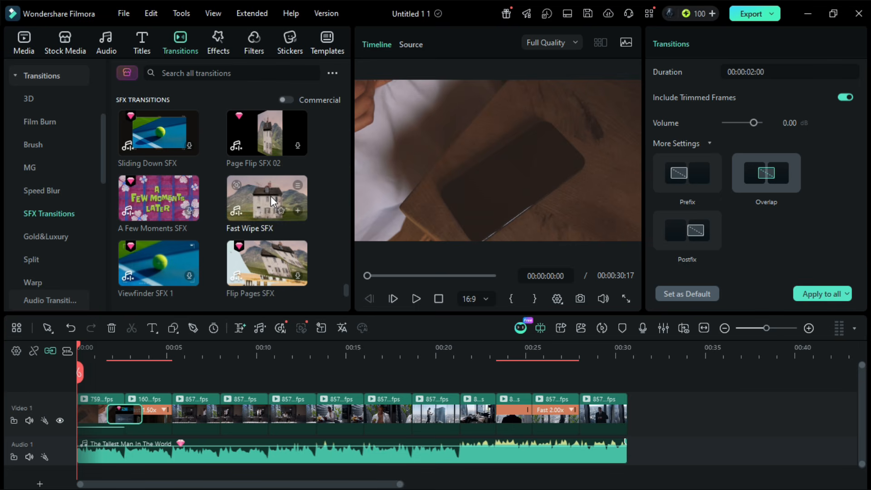
pyautogui.moveTo(271, 196); pyautogui.dragTo(172, 405)
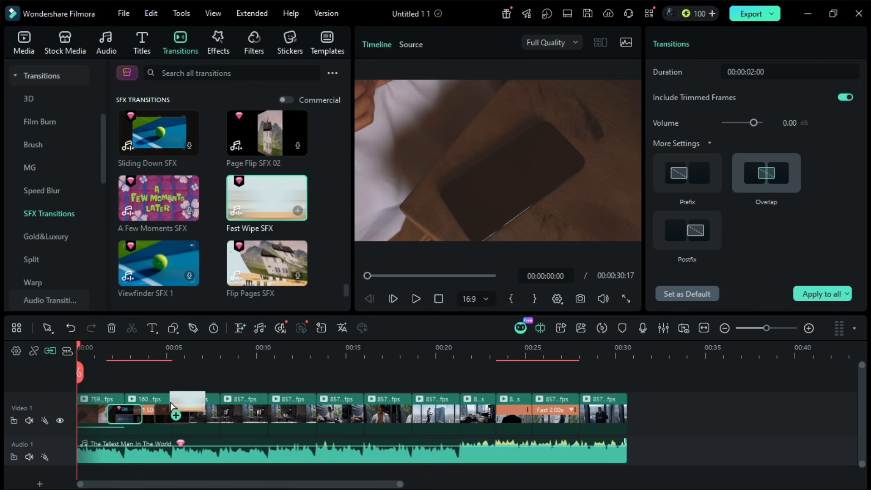
pyautogui.scroll(3, 173, 225)
pyautogui.moveTo(173, 225)
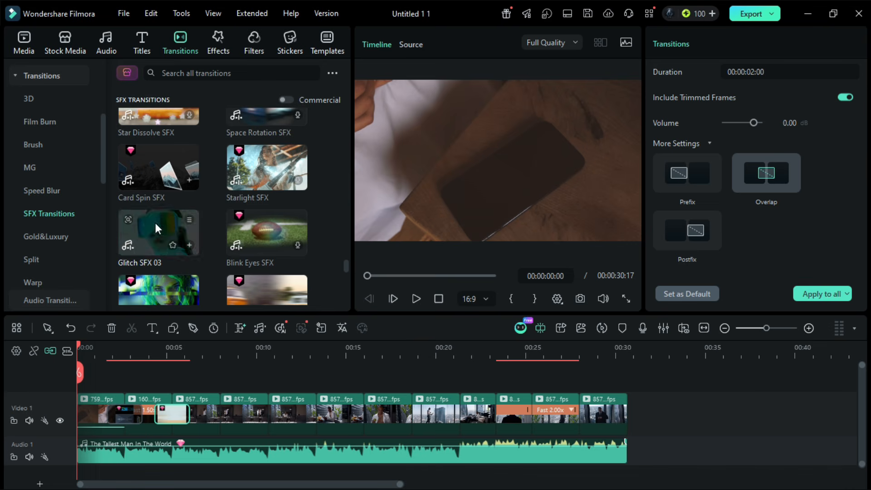
pyautogui.moveTo(157, 224); pyautogui.dragTo(217, 410)
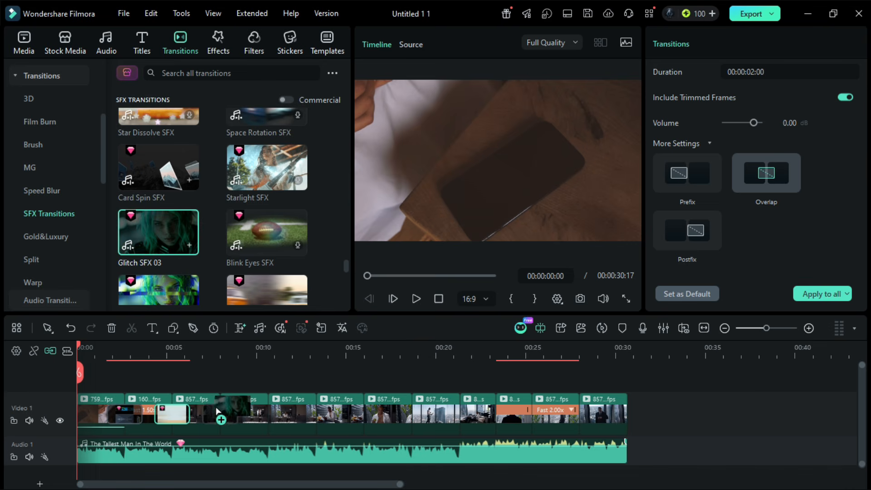
# - Add a glitch-style SFX transition between the fourth and fifth clips and Doorway SFX between the fifth and sixth
pyautogui.scroll(3, 146, 170)
pyautogui.moveTo(146, 170); pyautogui.dragTo(260, 405)
pyautogui.scroll(-5, 252, 197)
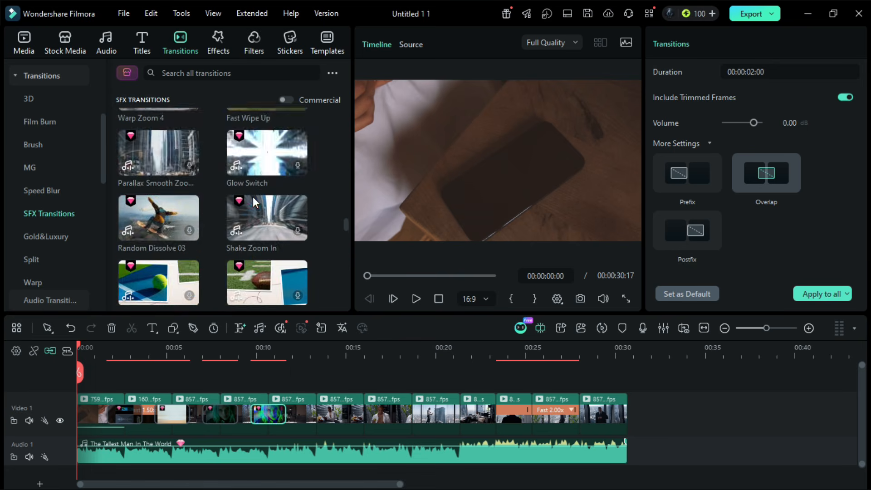
pyautogui.scroll(10, 252, 197)
pyautogui.moveTo(252, 196); pyautogui.dragTo(315, 410)
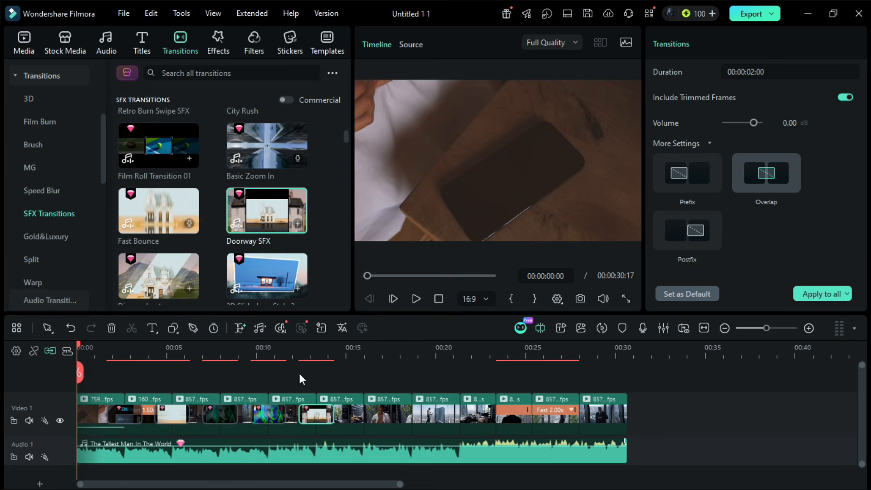
# - Add the Diagonal out transition after the sixth clip and 3D Slideshow Style 2 after the seventh, and preview the timeline
pyautogui.scroll(5, 260, 270)
pyautogui.scroll(3, 263, 236)
pyautogui.scroll(-8, 266, 200)
pyautogui.click(252, 196)
pyautogui.scroll(-3, 252, 196)
pyautogui.moveTo(159, 176); pyautogui.dragTo(364, 414)
pyautogui.moveTo(278, 170); pyautogui.dragTo(411, 413)
pyautogui.click(416, 298)
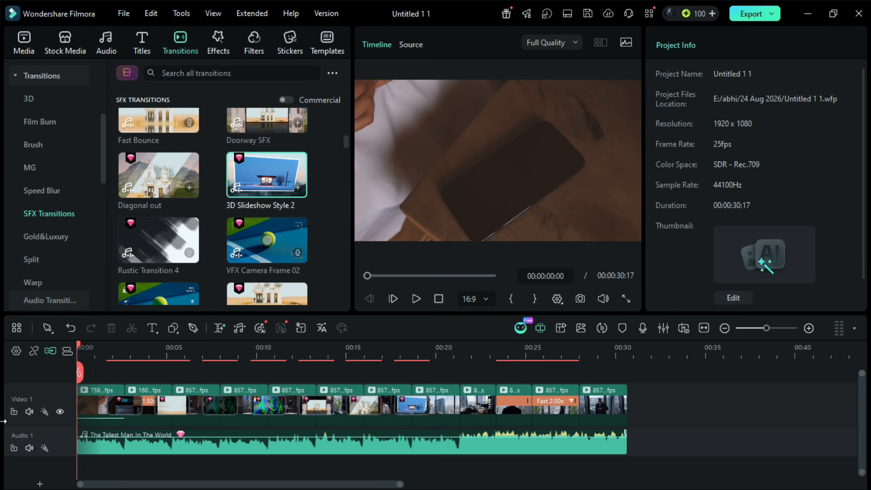
# - Add the Film Rolling SFX effect from the Sound-Enabled video effects above the video clips, starting at about 21 seconds
pyautogui.click(221, 40)
pyautogui.moveTo(104, 89); pyautogui.dragTo(102, 113)
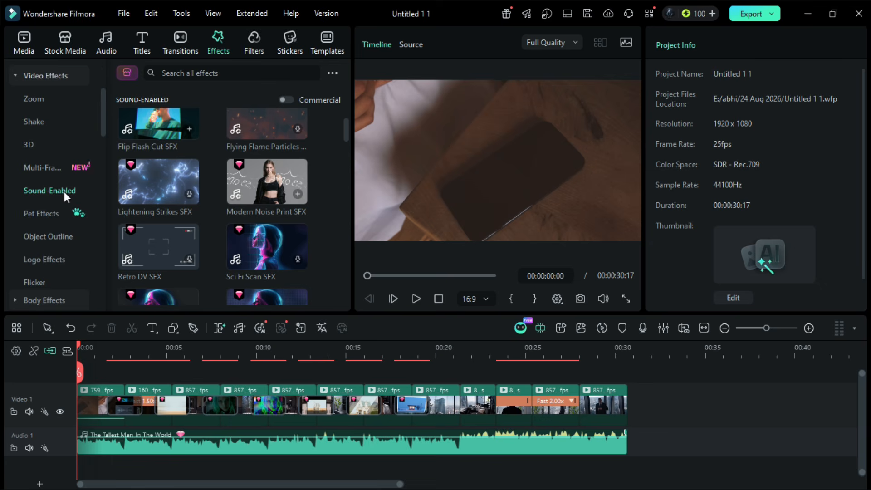
pyautogui.moveTo(347, 119); pyautogui.dragTo(364, 237)
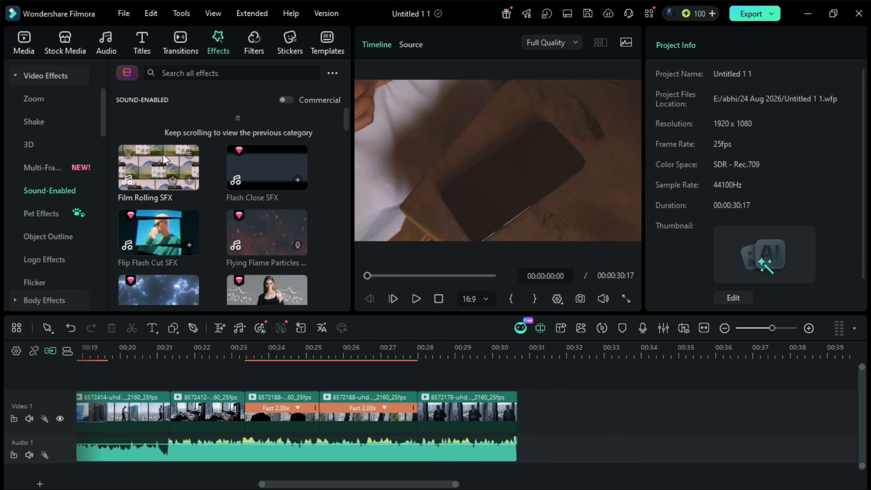
pyautogui.moveTo(163, 154); pyautogui.dragTo(157, 379)
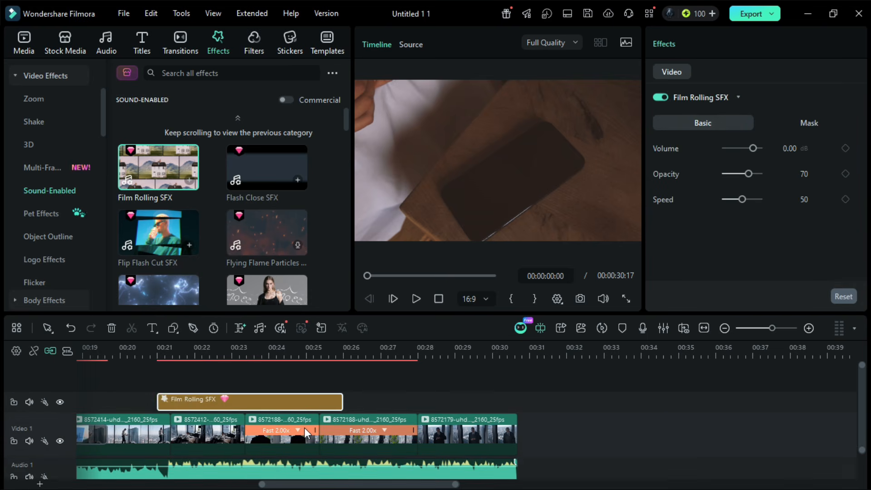
# - Move and trim the Film Rolling SFX effect to straddle the cut between the two 2.00x-speed clips, and play back the timeline
pyautogui.moveTo(321, 403); pyautogui.dragTo(449, 407)
pyautogui.moveTo(469, 402); pyautogui.dragTo(359, 402)
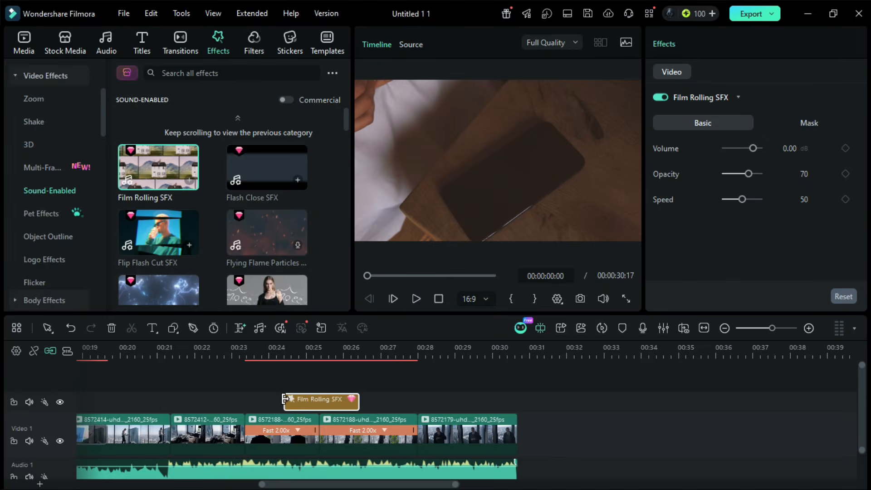
pyautogui.moveTo(285, 401); pyautogui.dragTo(293, 401)
pyautogui.moveTo(358, 402); pyautogui.dragTo(347, 402)
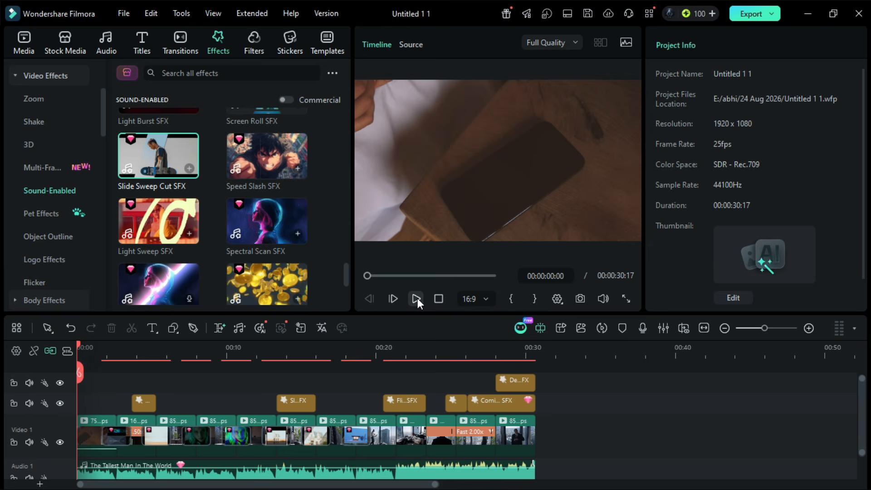
pyautogui.click(416, 299)
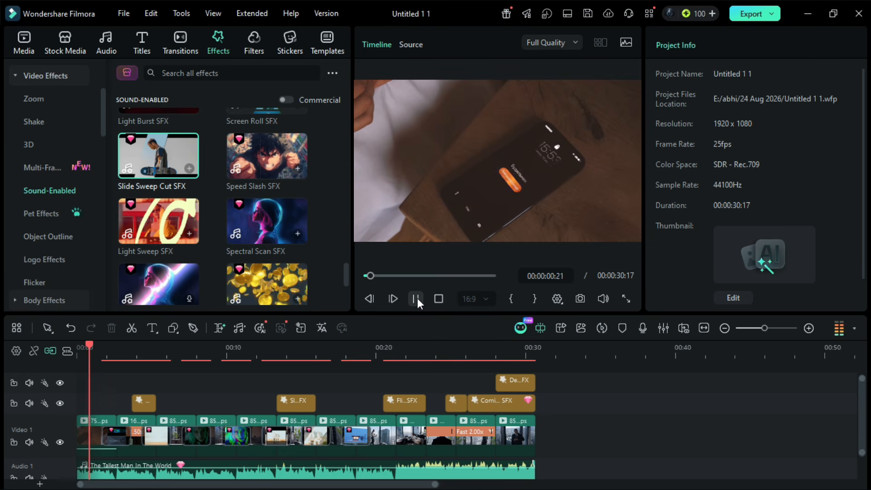